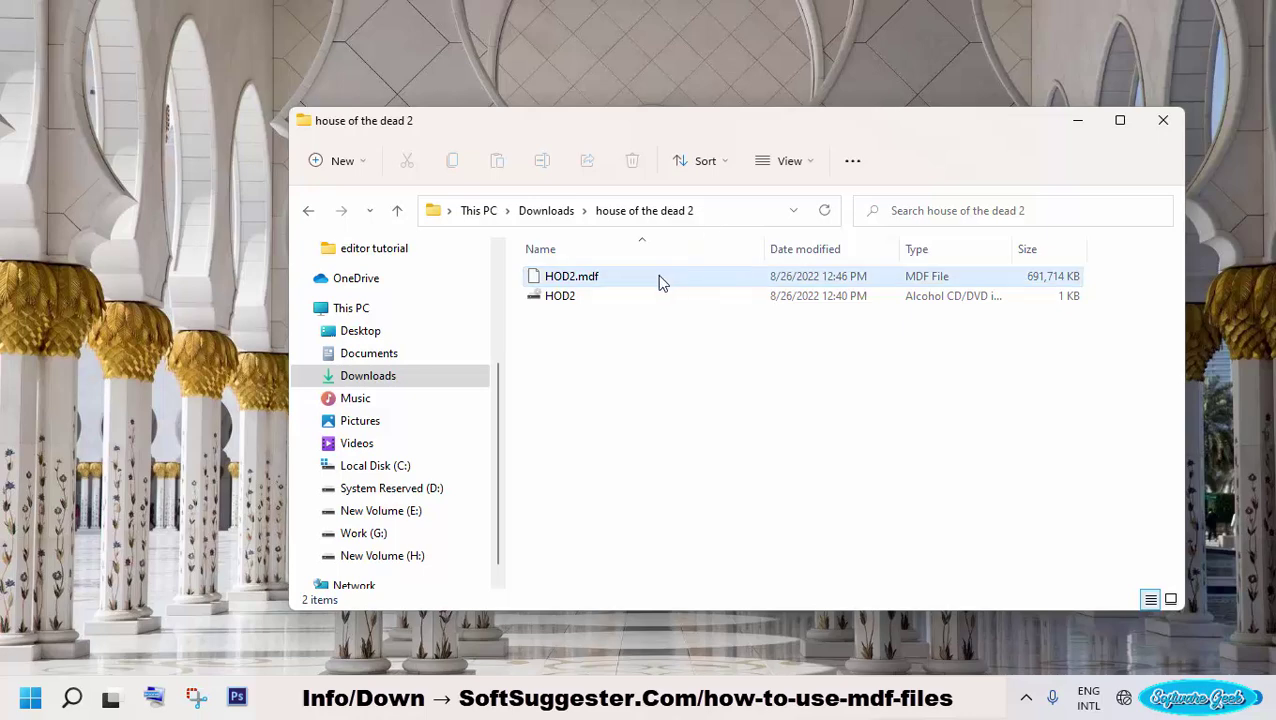
Select the HOD2.mdf image file, then browse to the ISO Files folder on Work (G:)
left_click(615, 279)
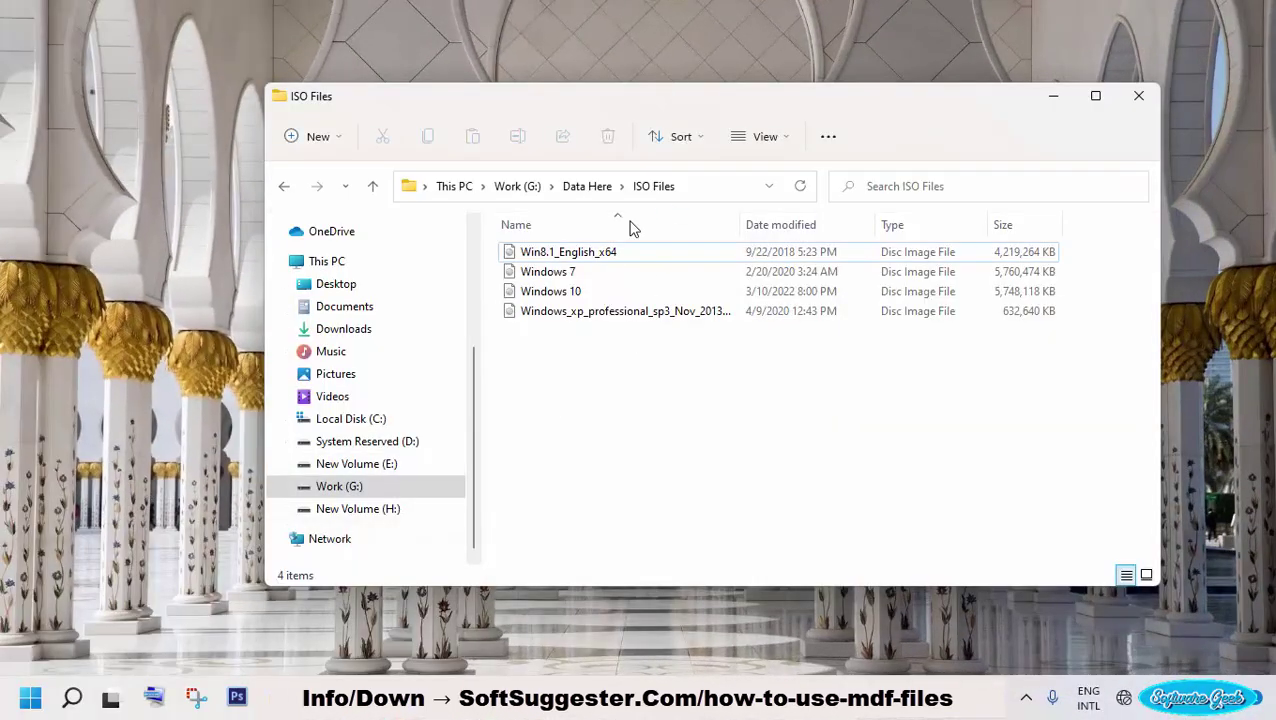
Mount the Windows 10 disc image as DVD Drive (J:) and shift its window slightly
left_click(568, 291)
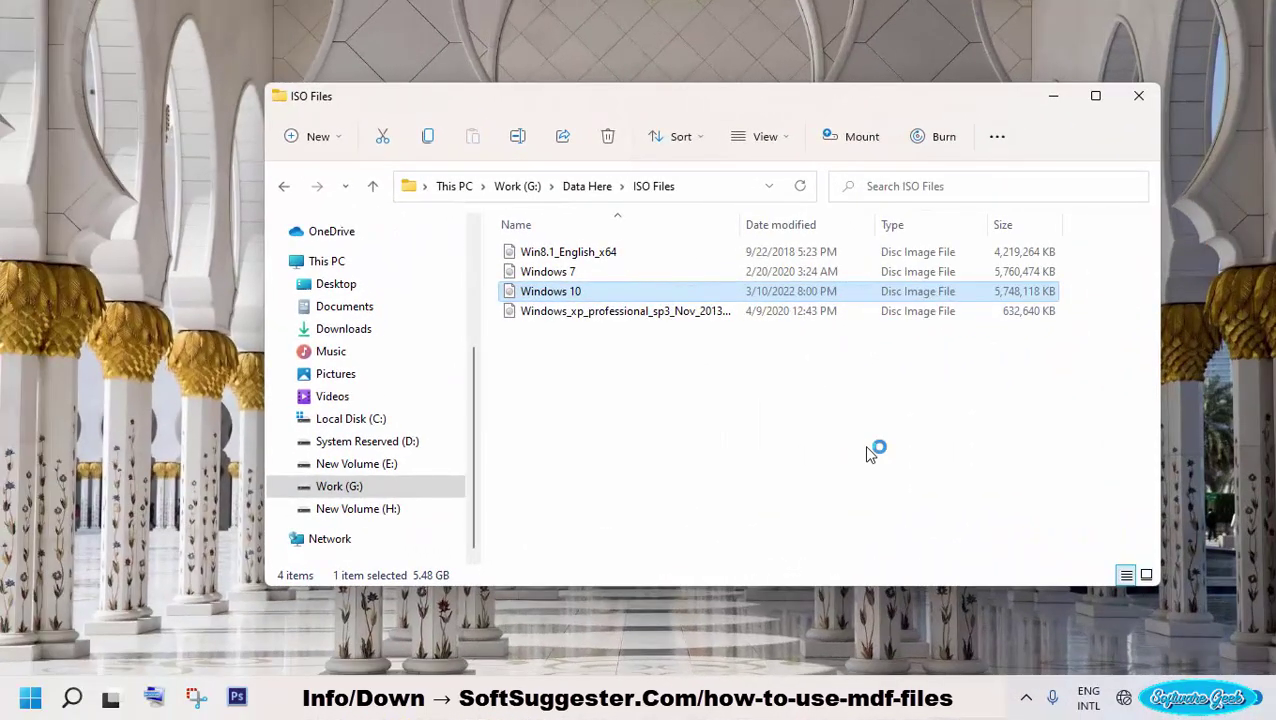
left_click_drag(834, 112, 780, 128)
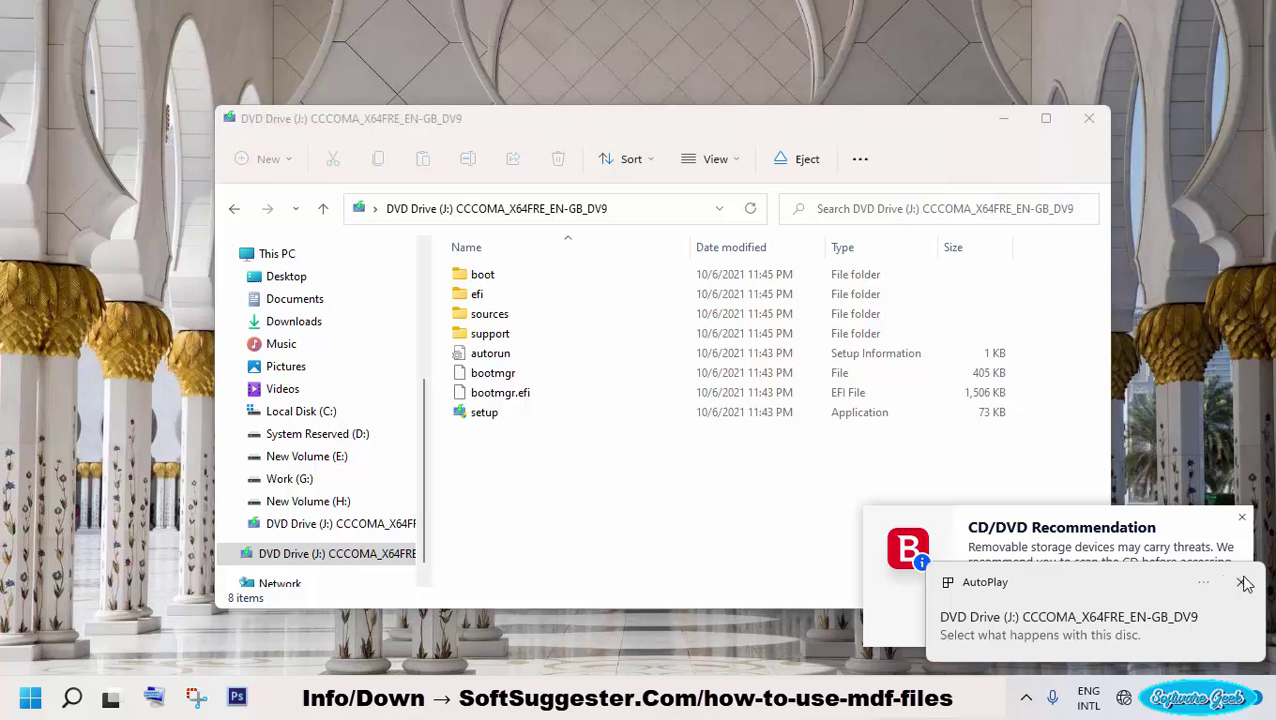
Dismiss the AutoPlay and disc-scan popups, resize the window and select all disc items
left_click(1240, 582)
left_click(1242, 521)
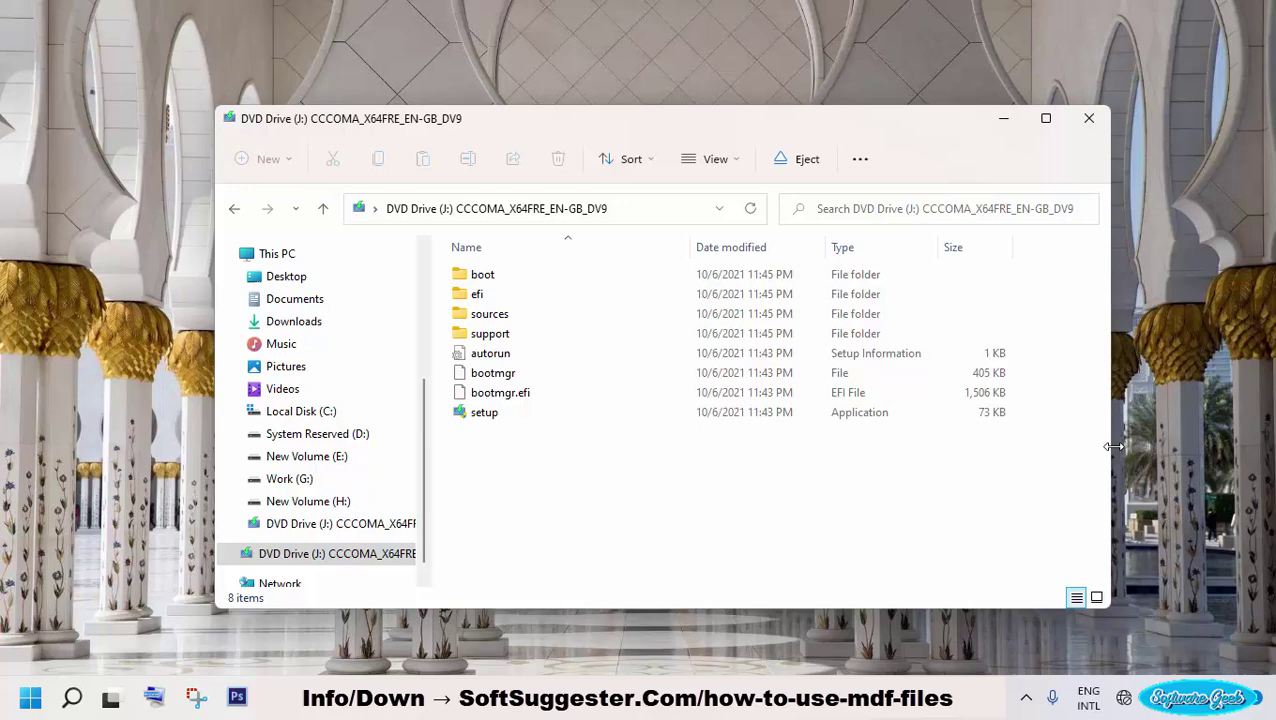
left_click_drag(1105, 449, 1040, 448)
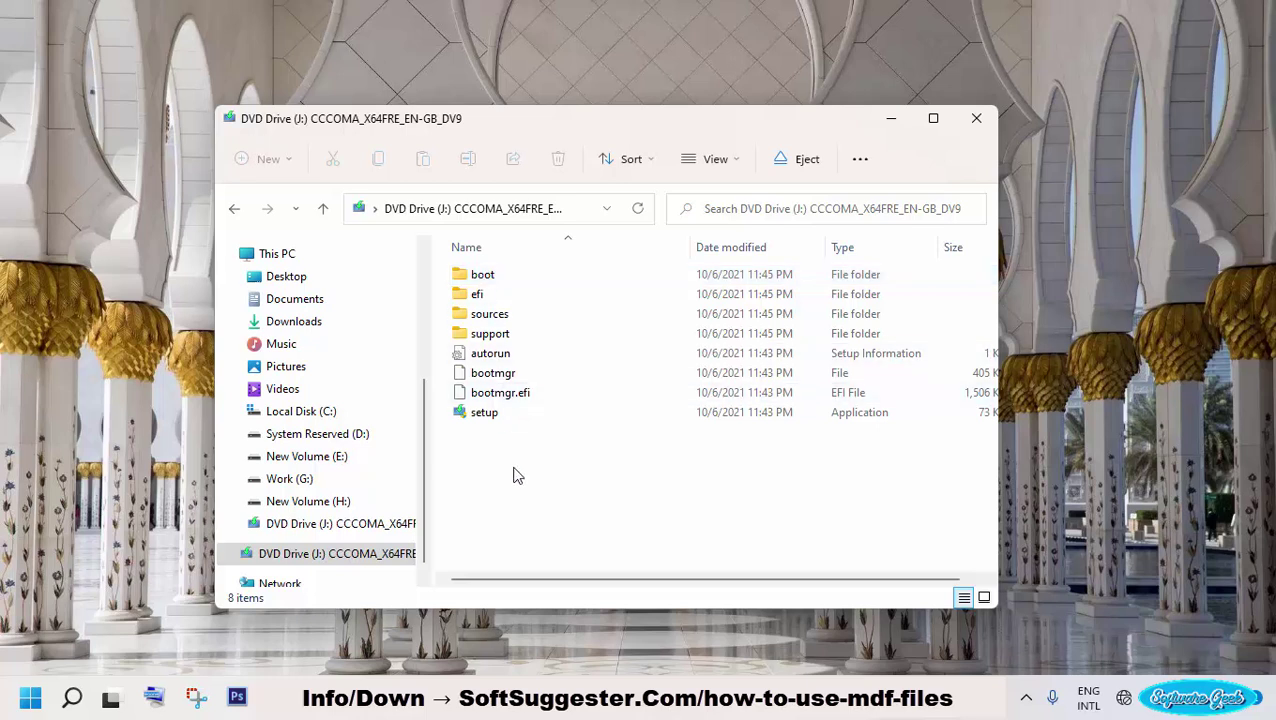
left_click_drag(515, 467, 517, 258)
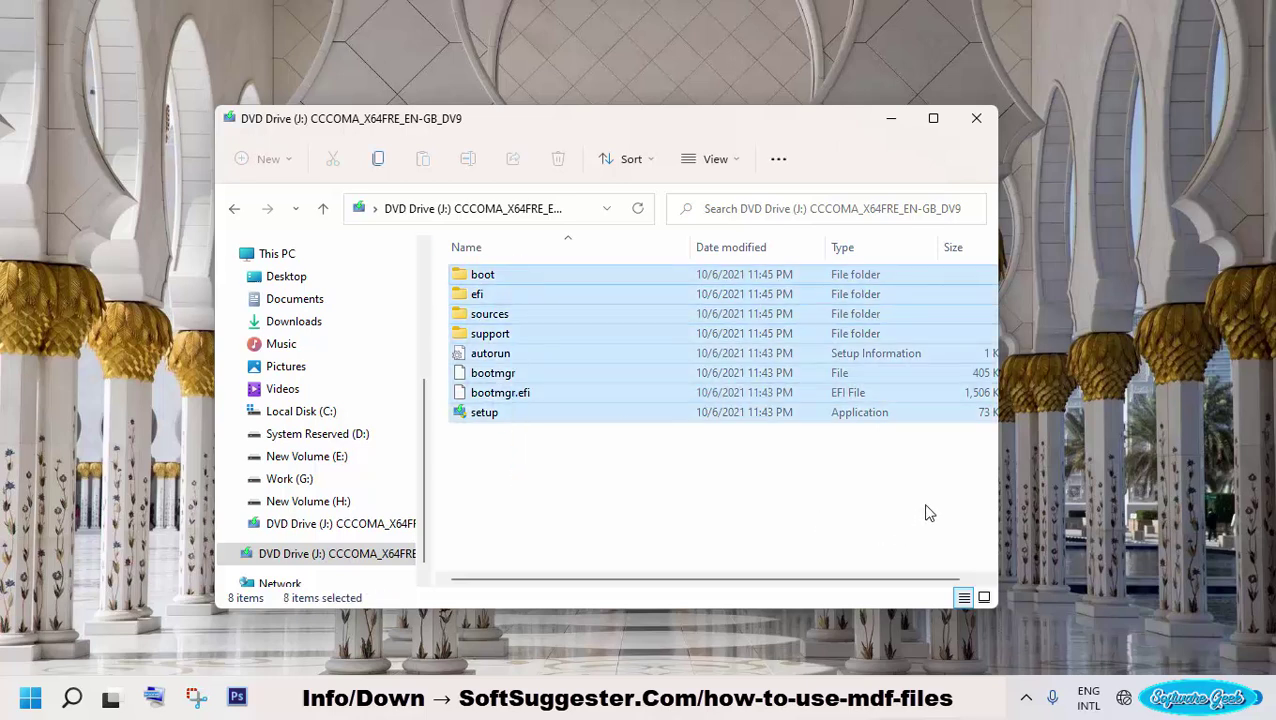
left_click_drag(1005, 470, 1037, 470)
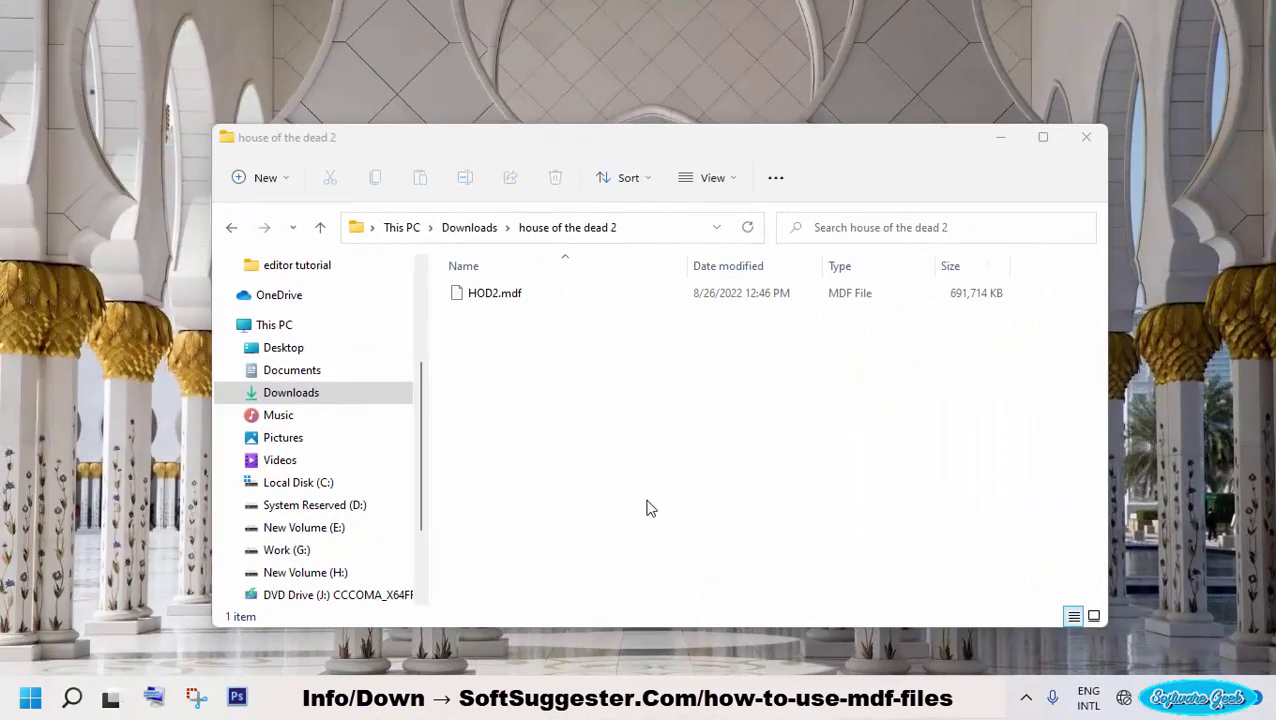
left_click(541, 296)
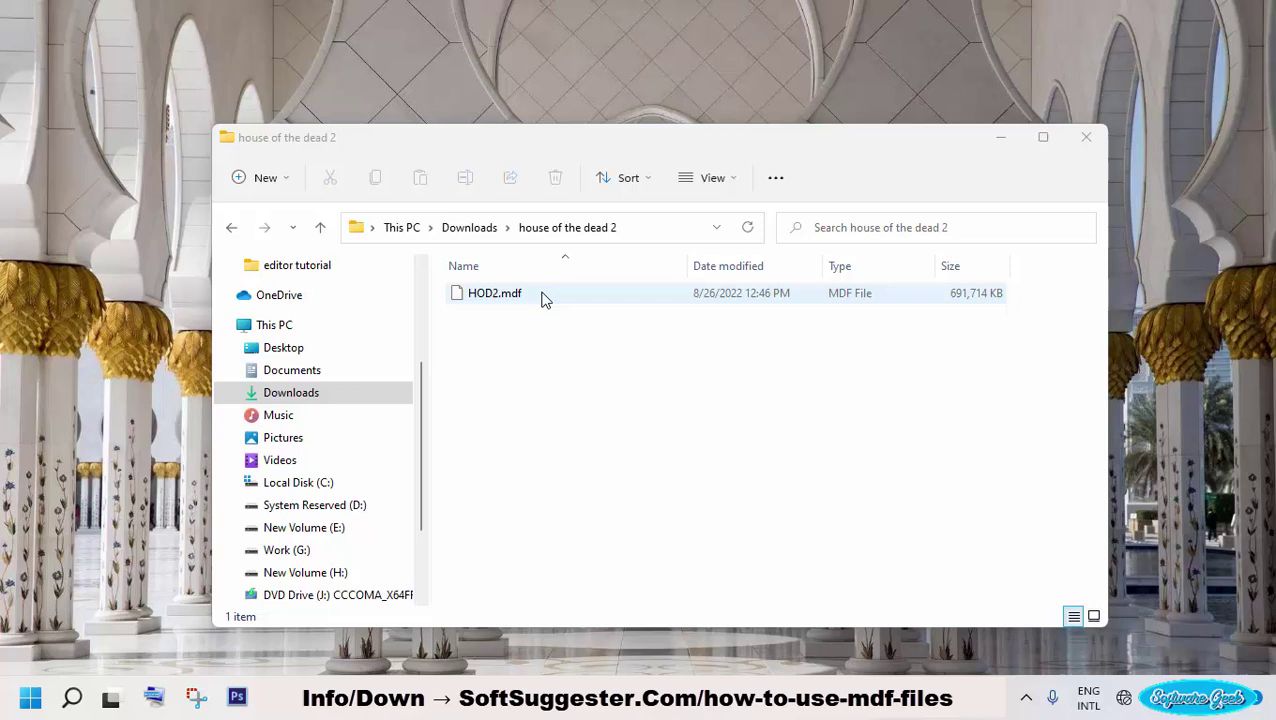
right_click(738, 301)
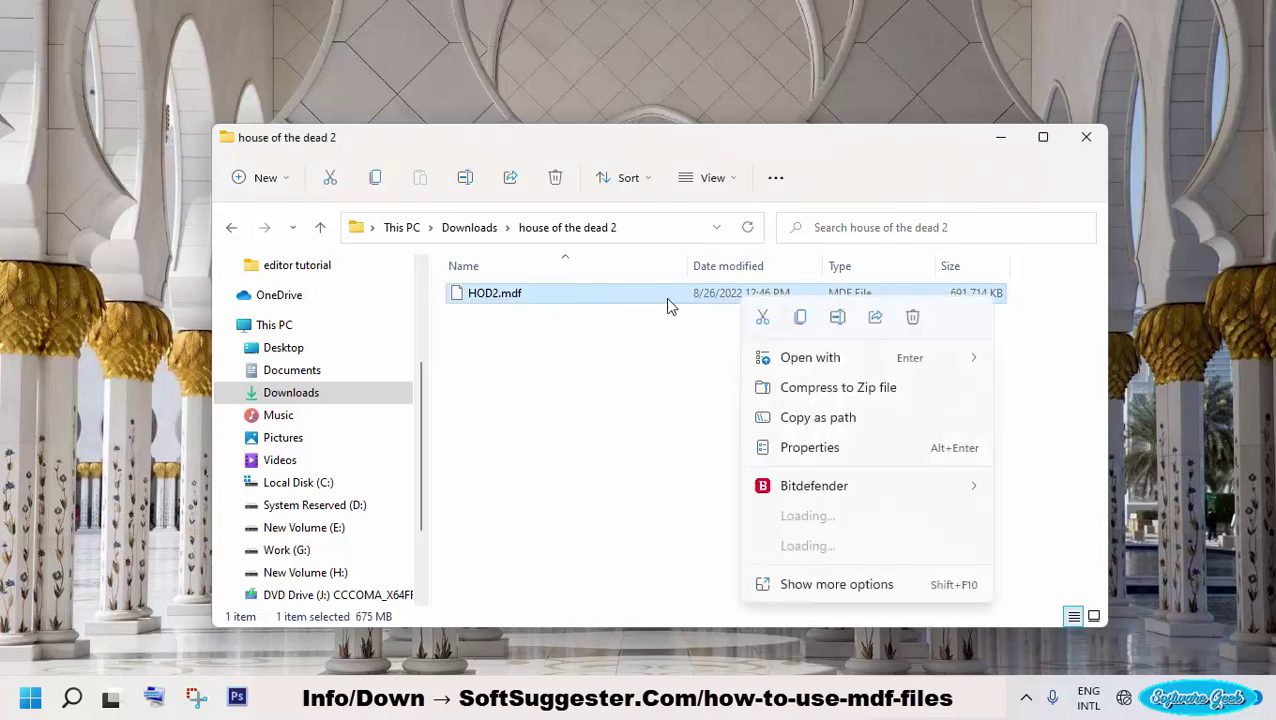
left_click(627, 356)
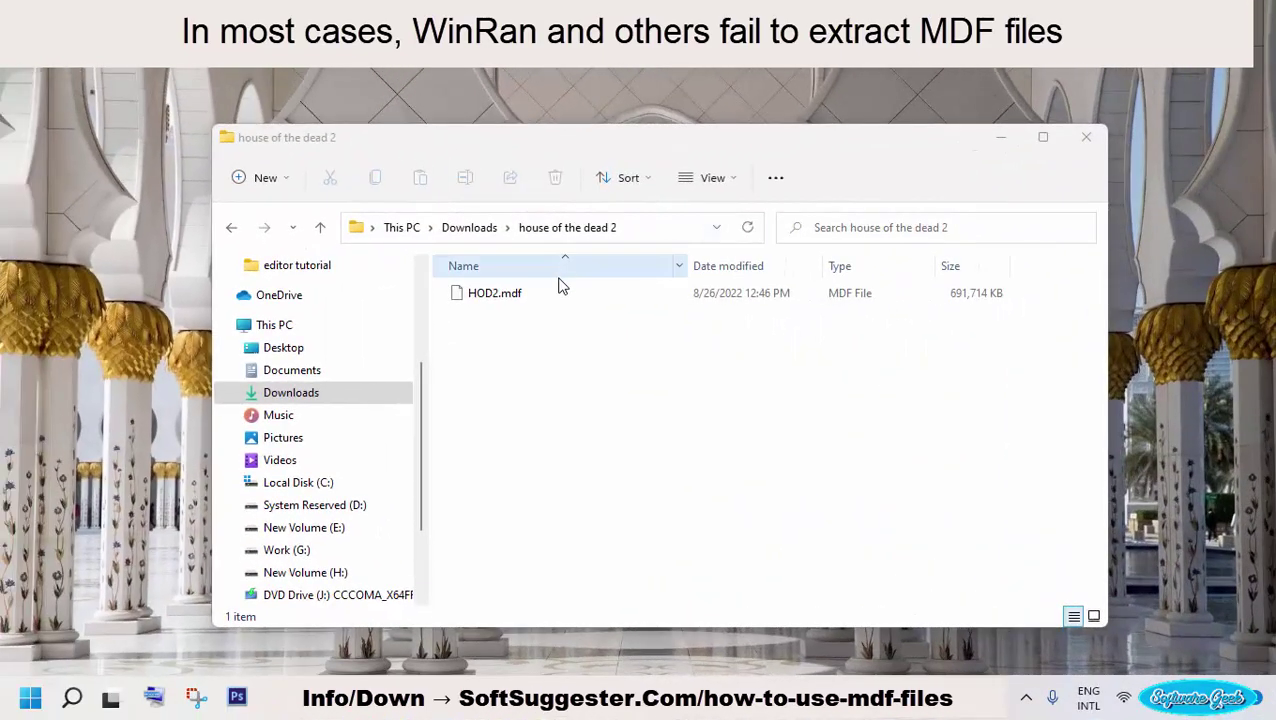
Show HOD2.mdf's full classic context menu via Show more options
left_click(515, 296)
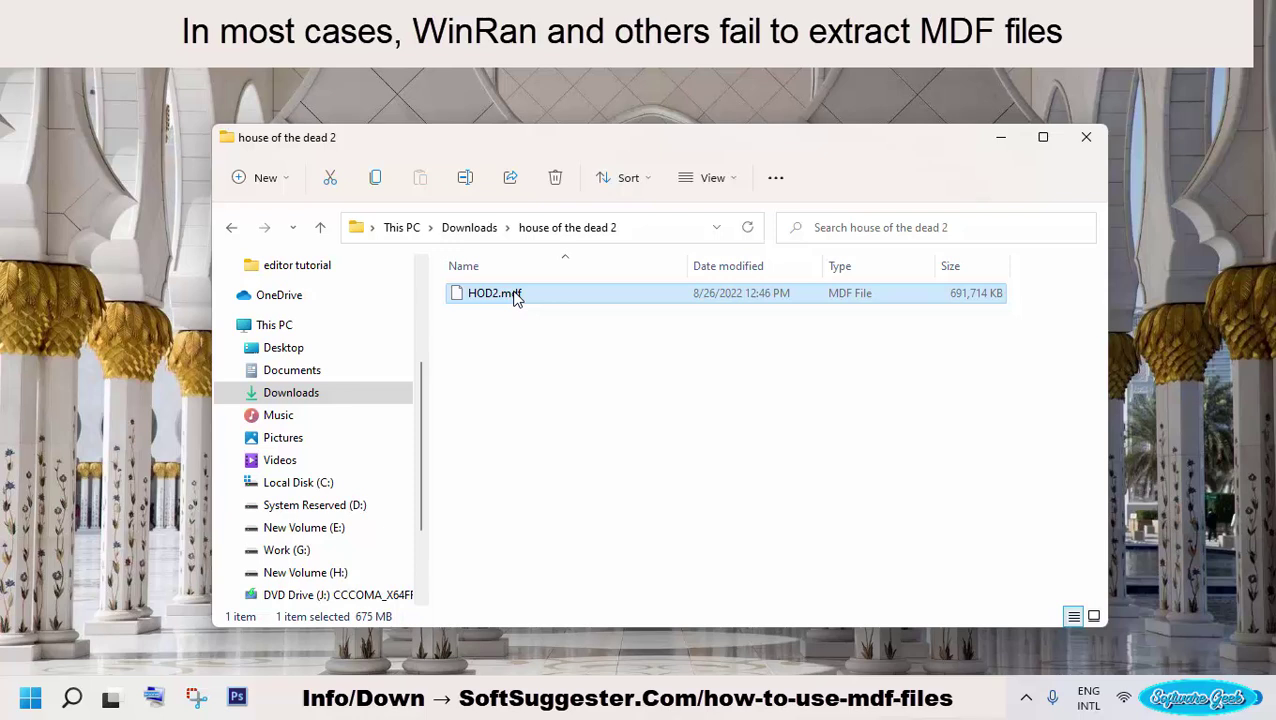
right_click(515, 296)
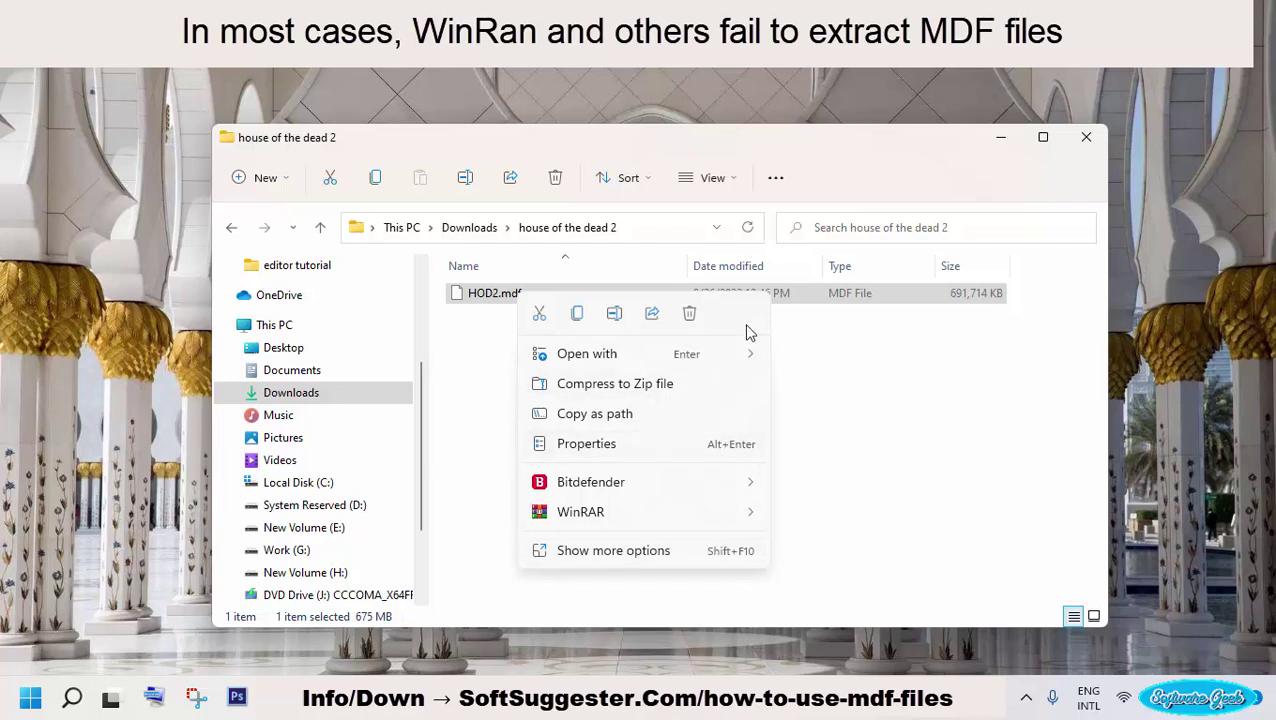
left_click(666, 552)
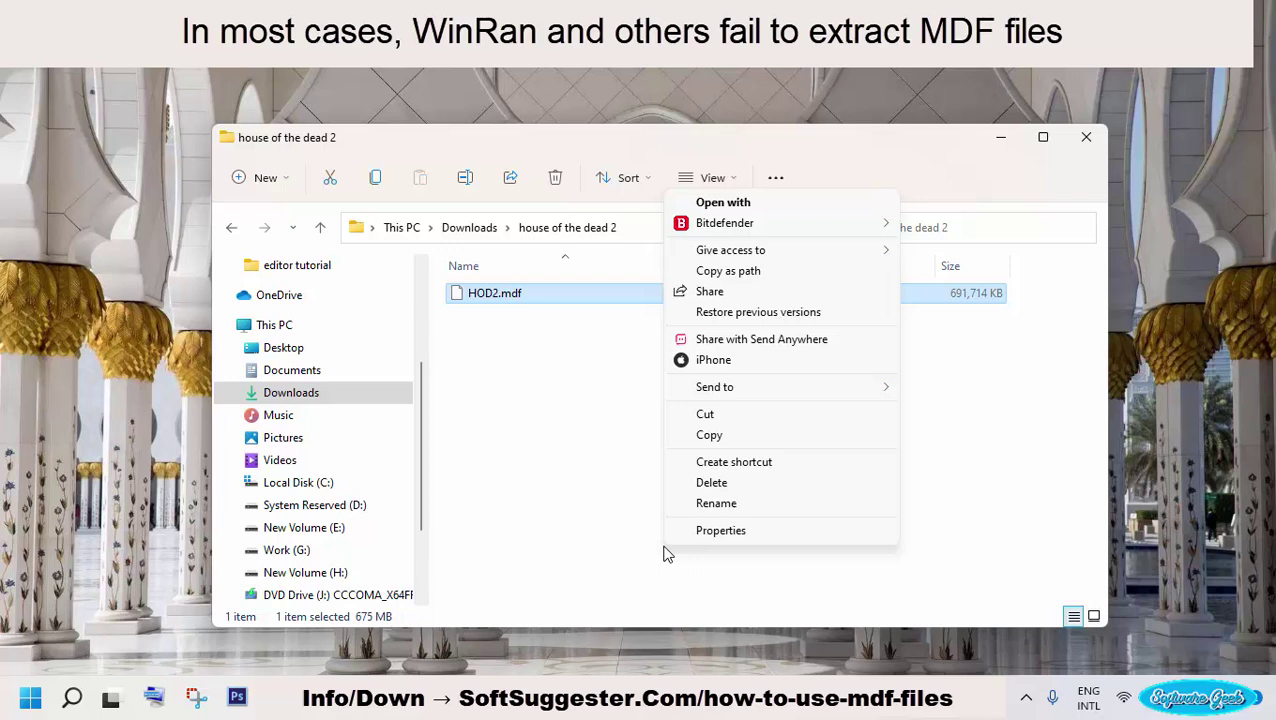
Open HOD2.mdf with WinRAR.exe from the Program Files WinRAR folder
left_click(830, 205)
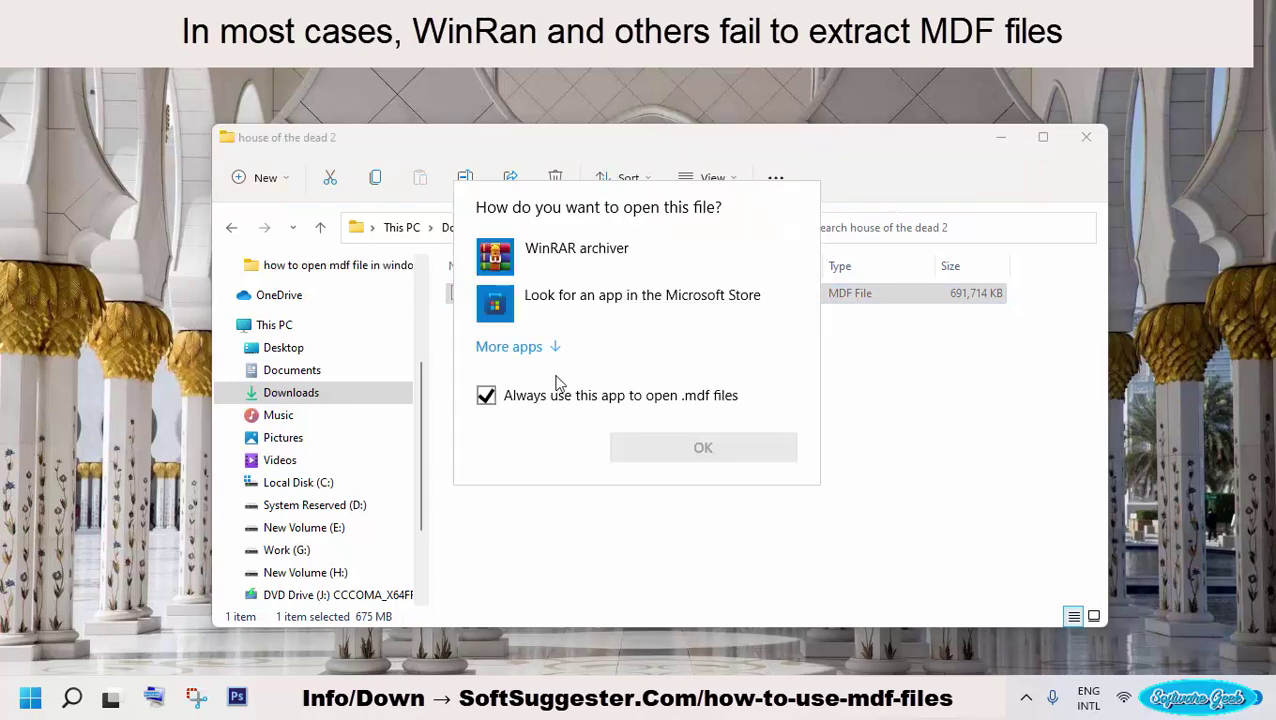
left_click(538, 354)
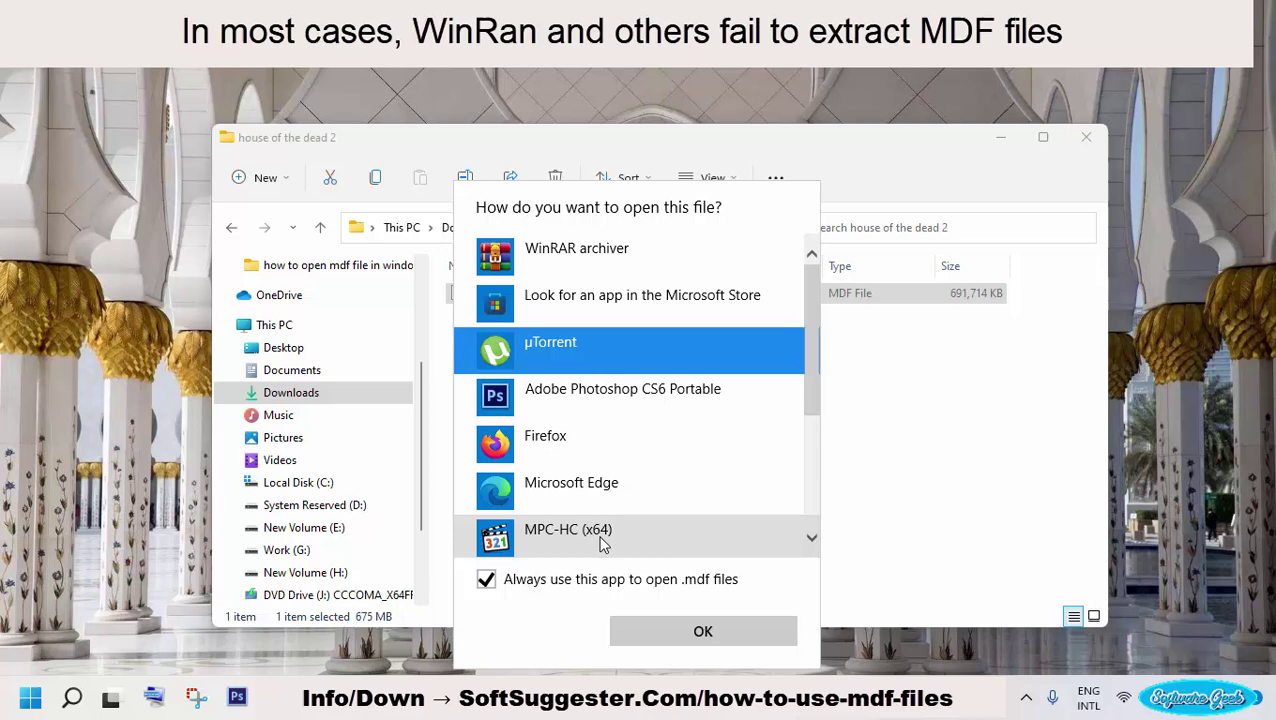
scroll(612, 446, "down", 2)
scroll(612, 446, "down", 2)
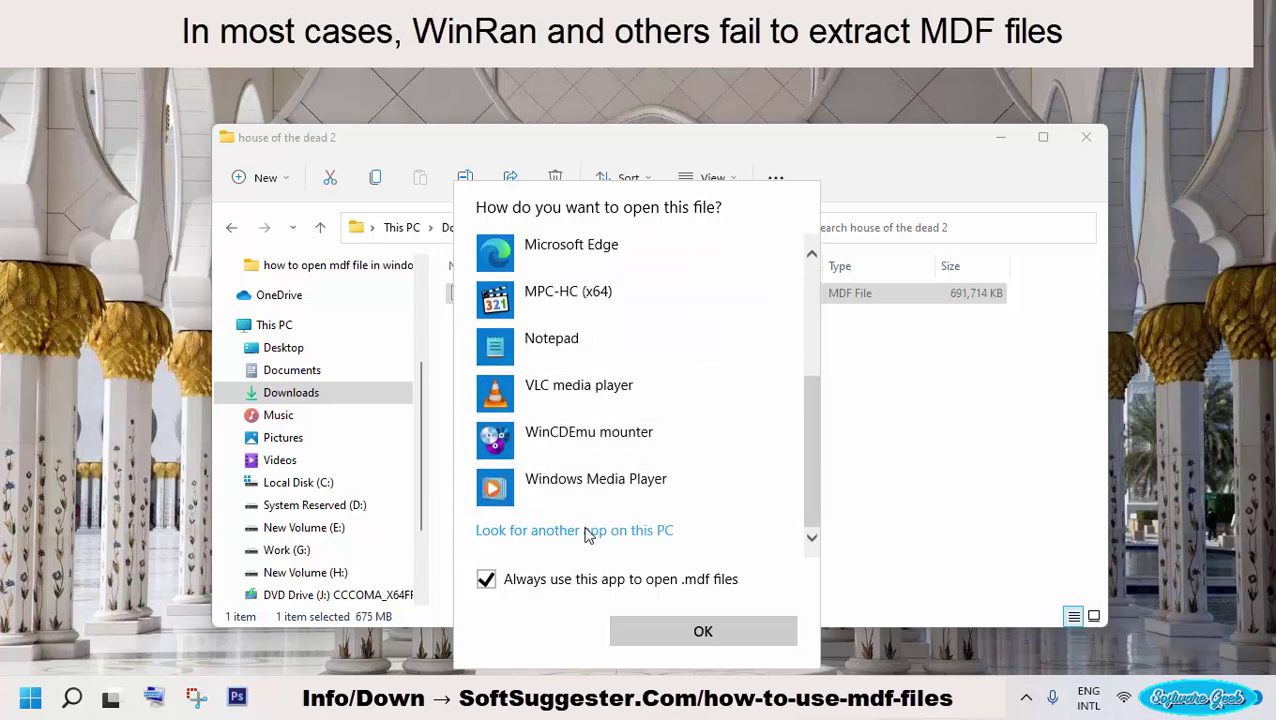
key("Escape")
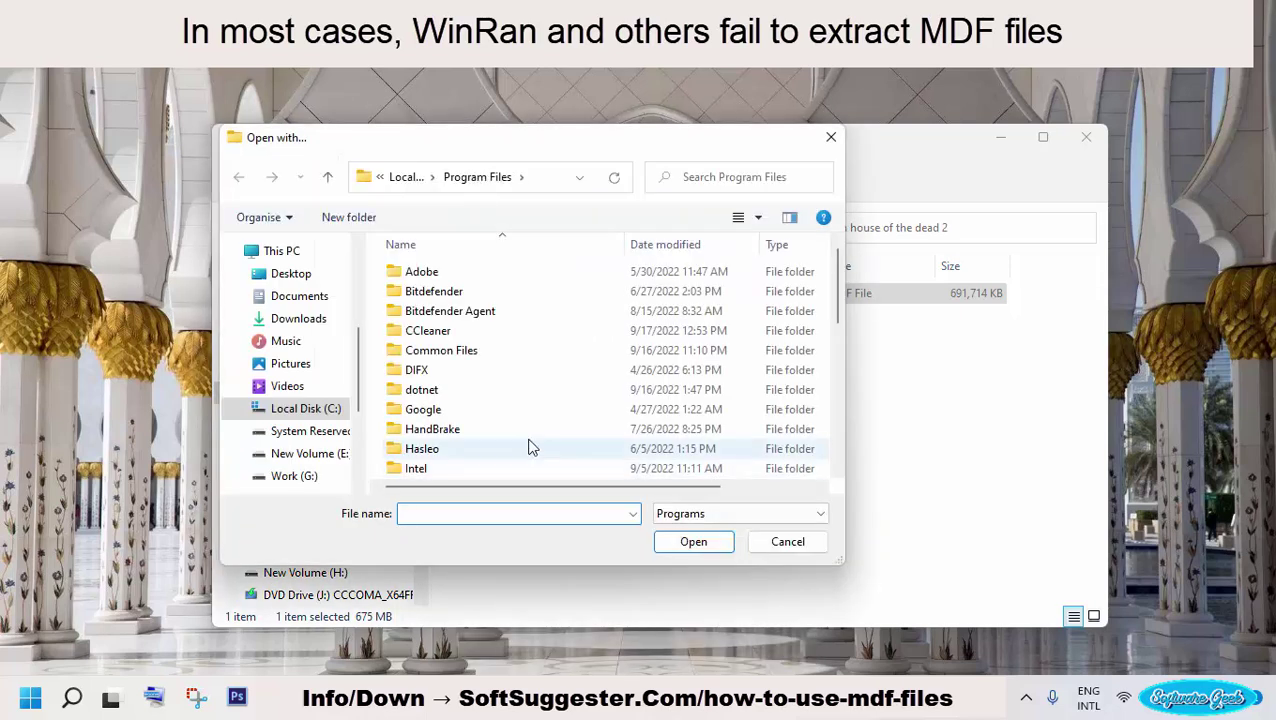
scroll(530, 447, "down", 2)
scroll(524, 447, "down", 2)
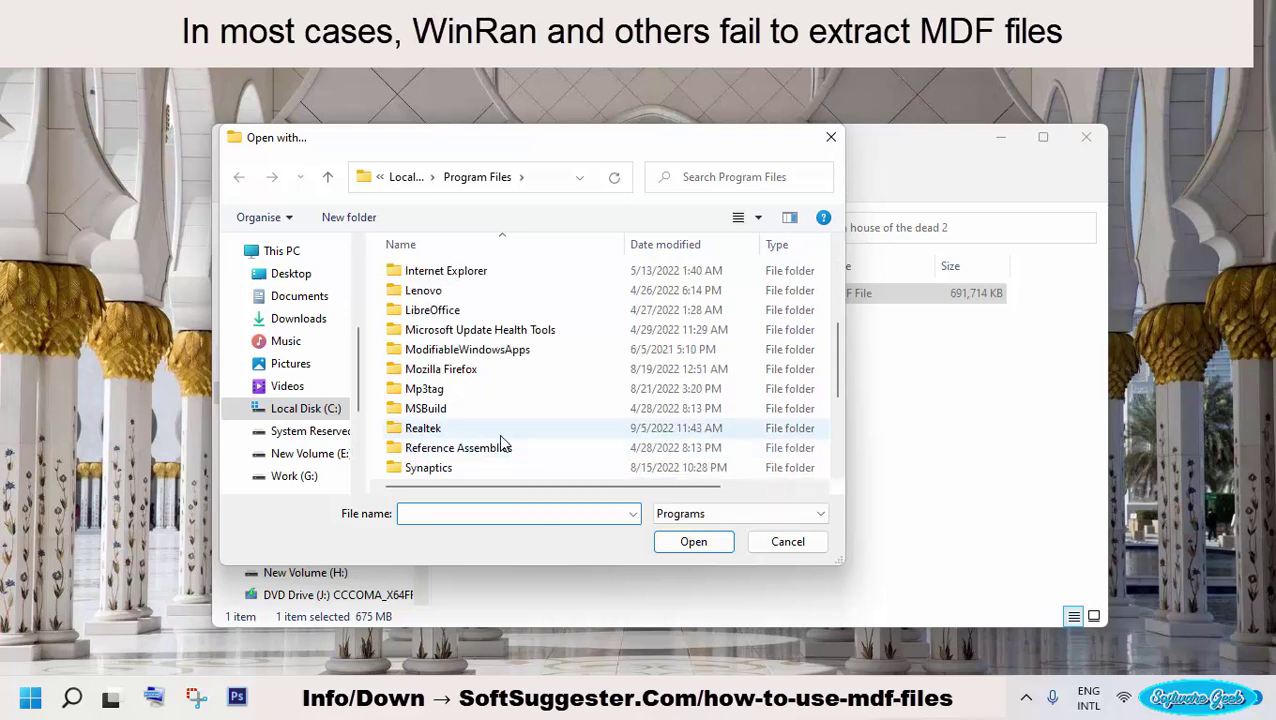
scroll(501, 443, "down", 2)
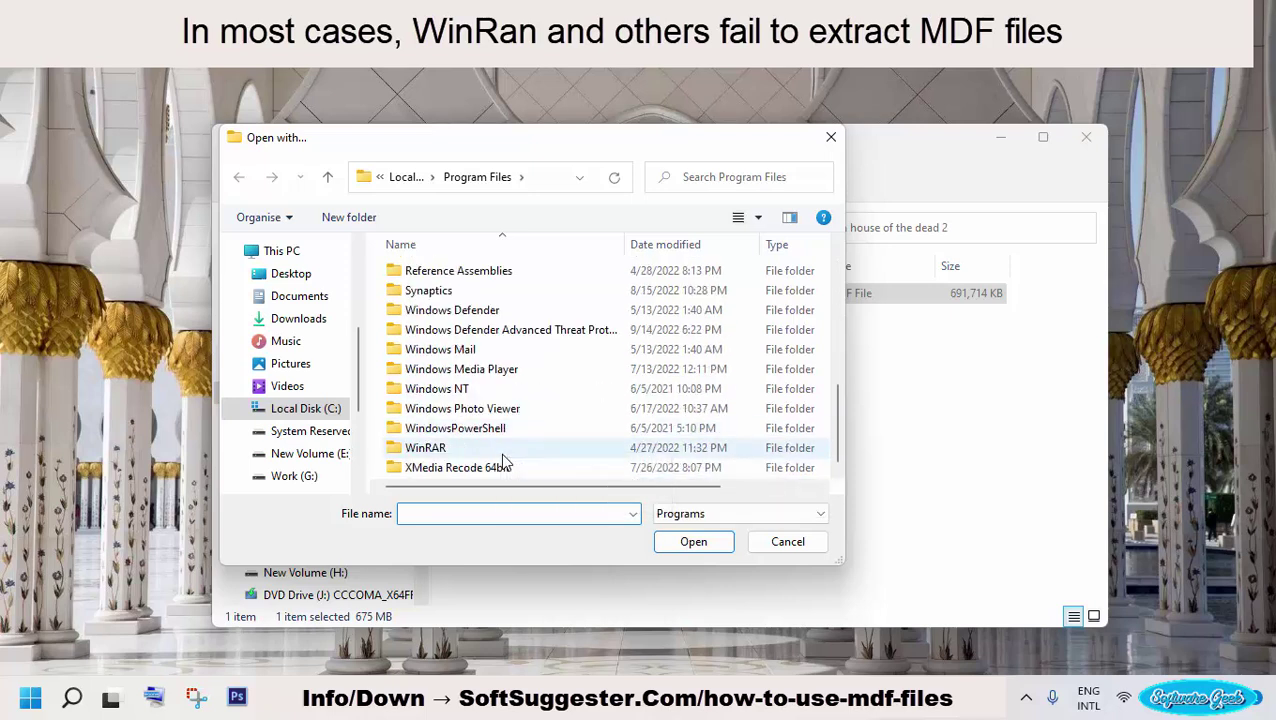
left_click(503, 455)
double_click(503, 453)
double_click(450, 352)
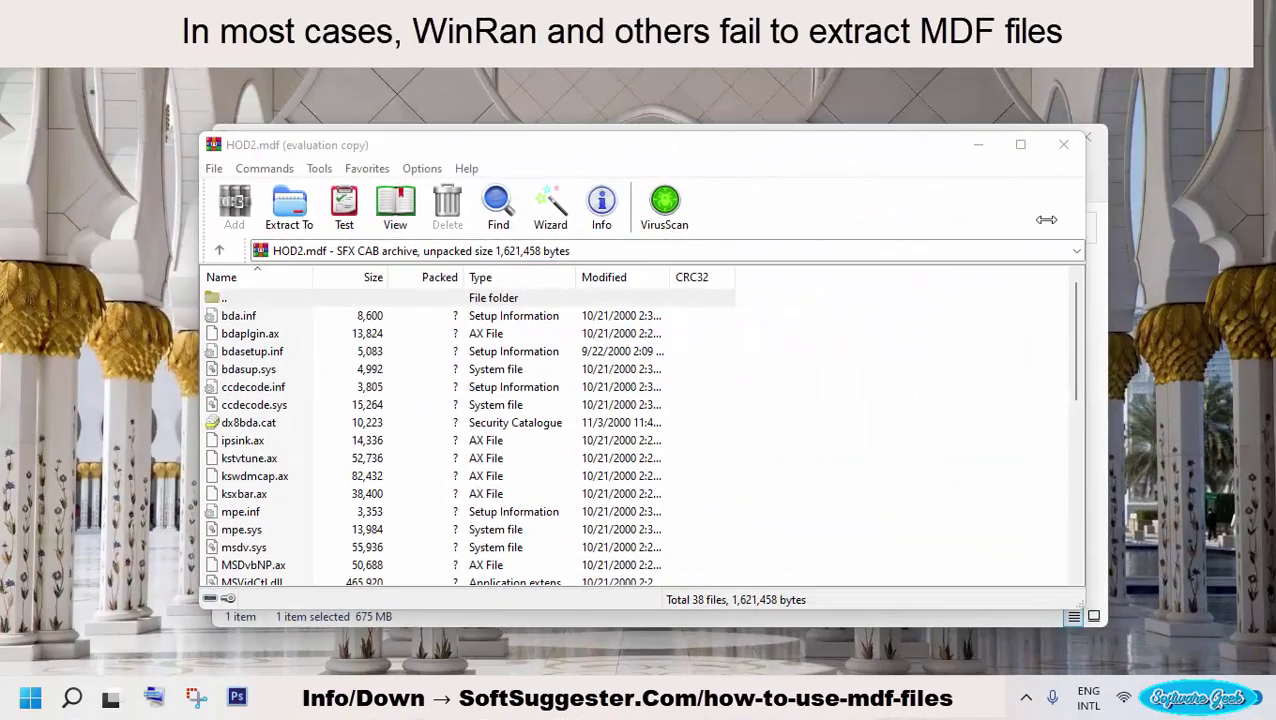
Extract the archive to Downloads\house of the dead 2 in a new folder named 'Extracted'
left_click(280, 205)
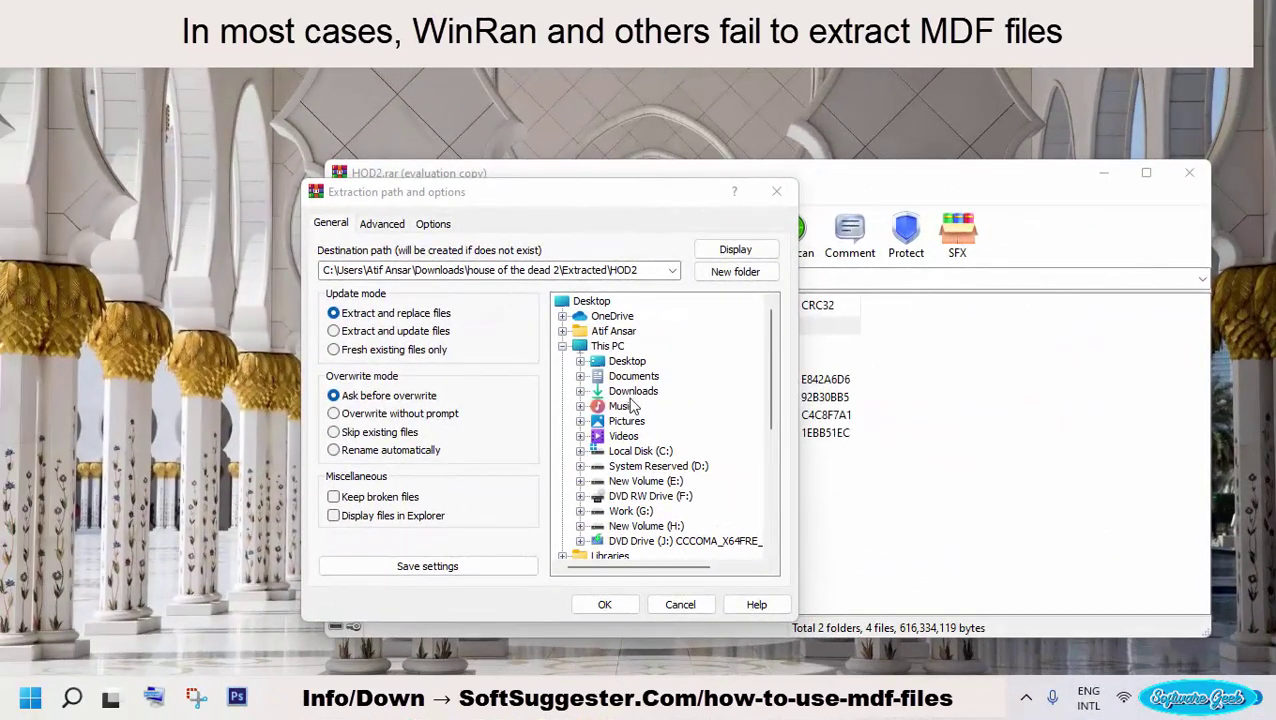
left_click(612, 394)
double_click(607, 393)
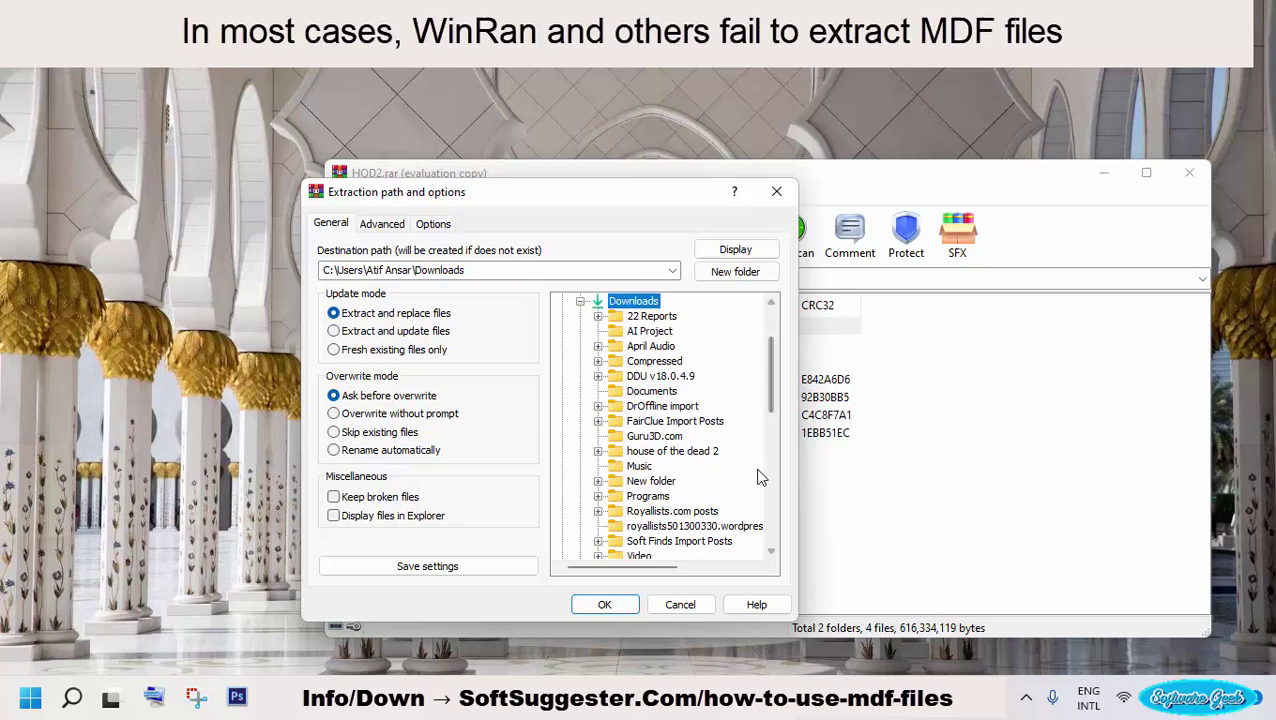
left_click(698, 455)
type("Extracted")
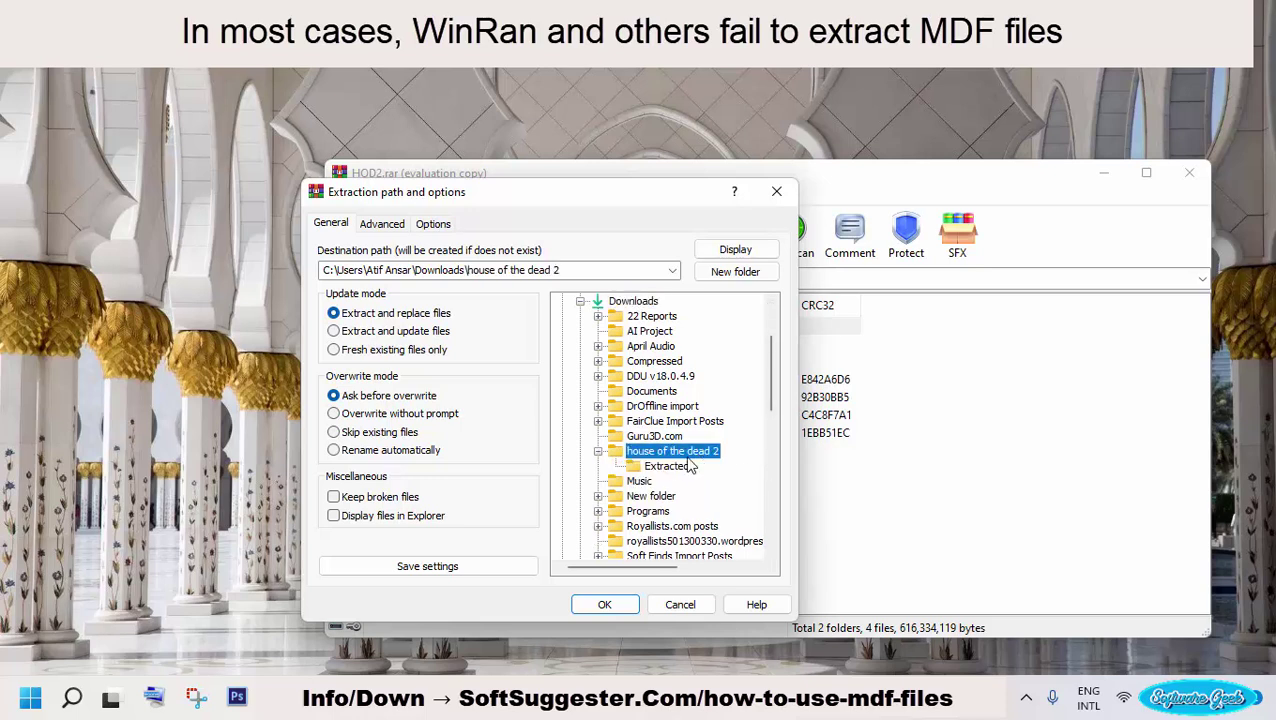
key("Return")
left_click(600, 604)
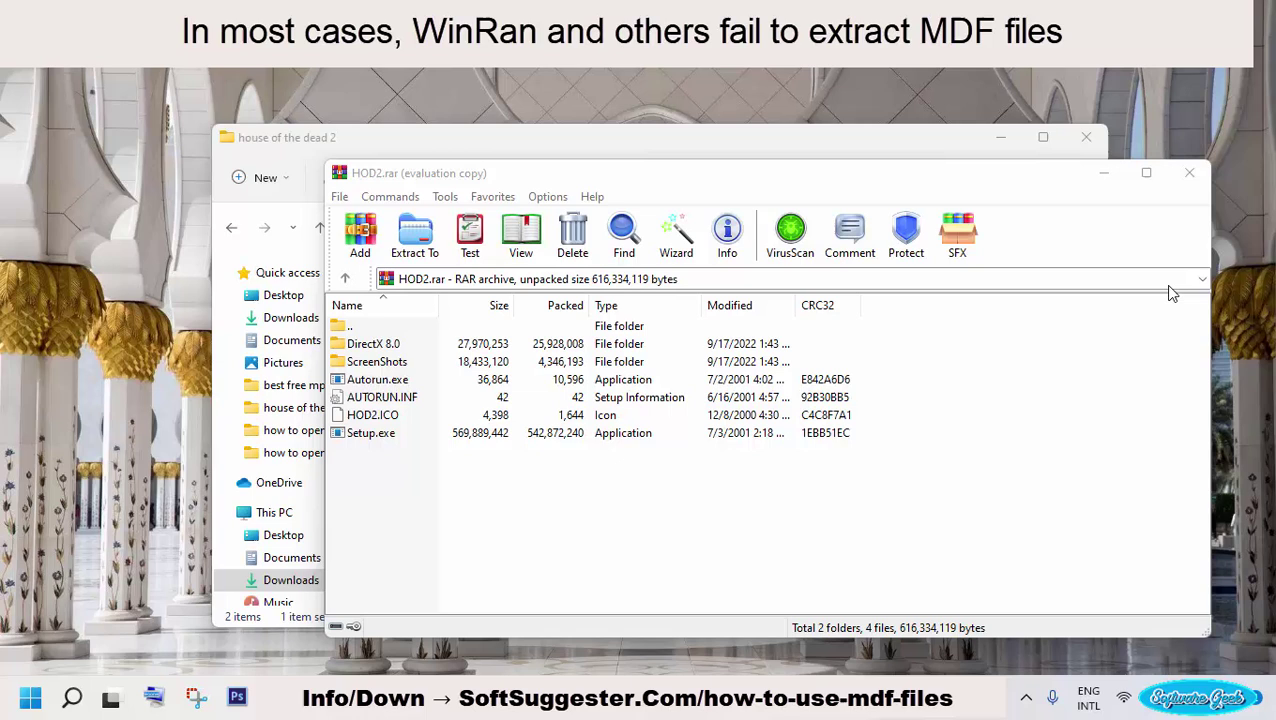
Close WinRAR and open the Extracted folder in Explorer
left_click(1186, 178)
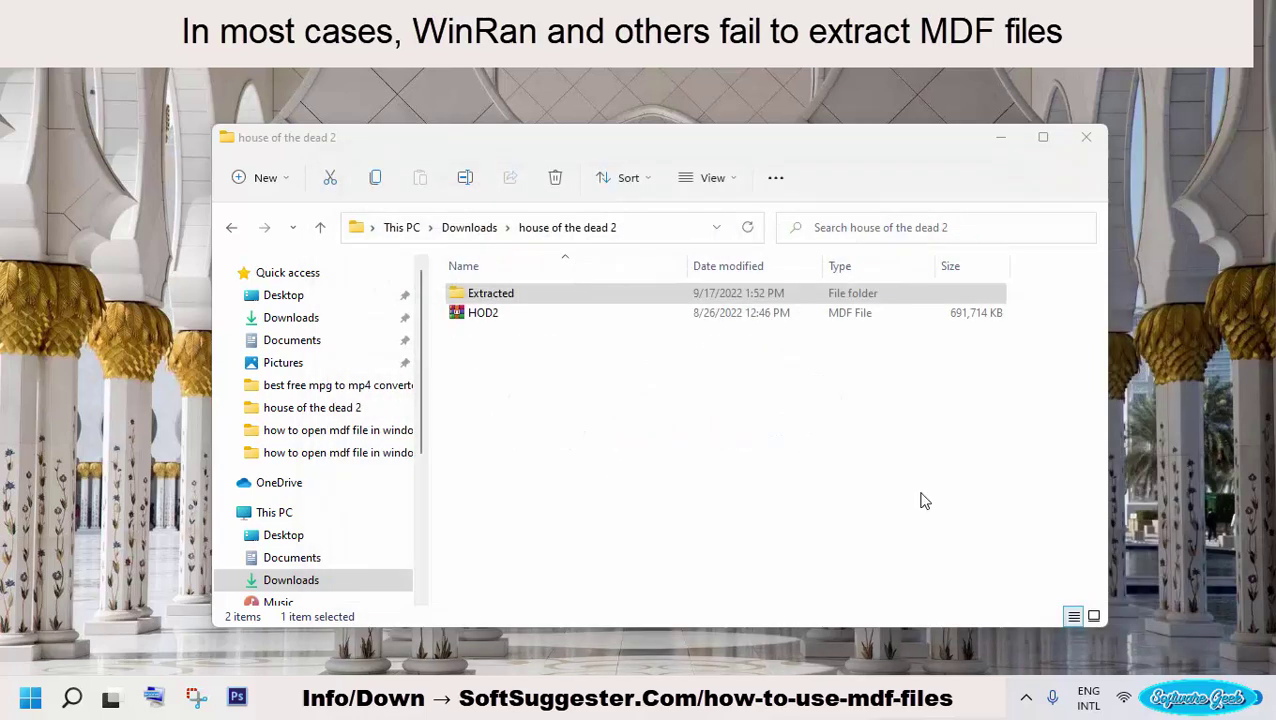
double_click(530, 304)
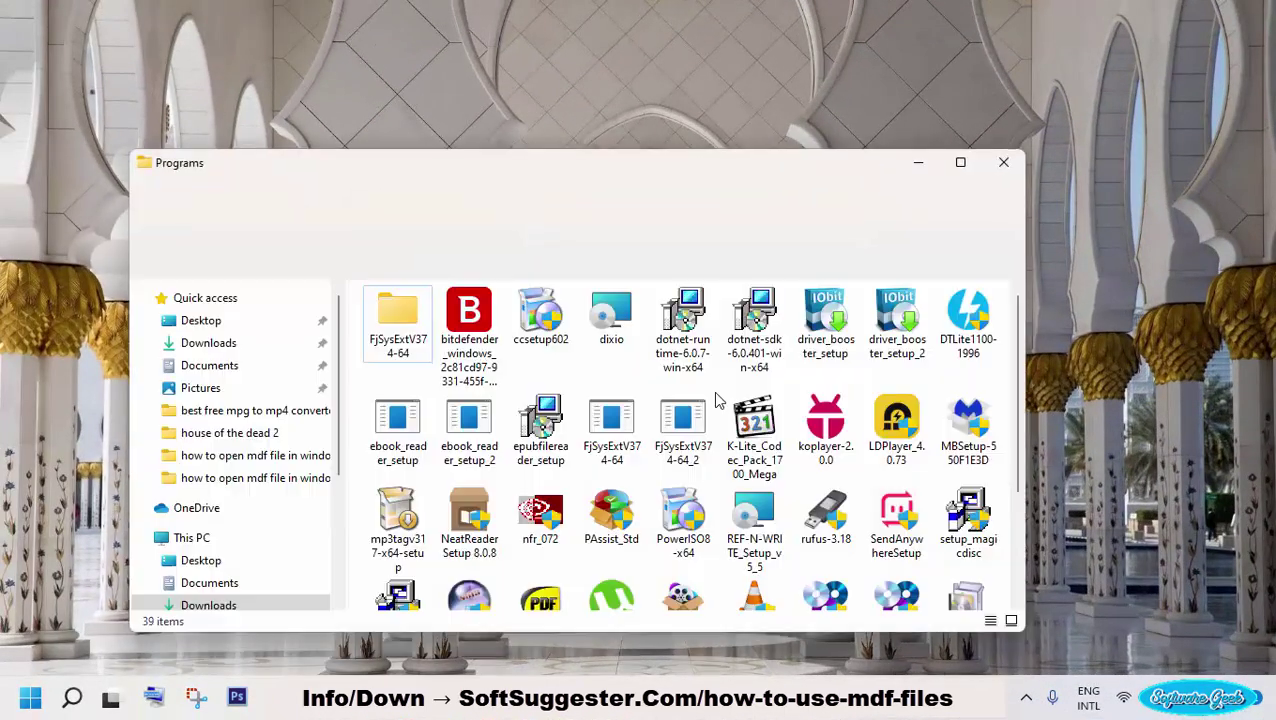
Run the DTLite1100-1996 installer from Programs, then minimize that window
left_click(968, 318)
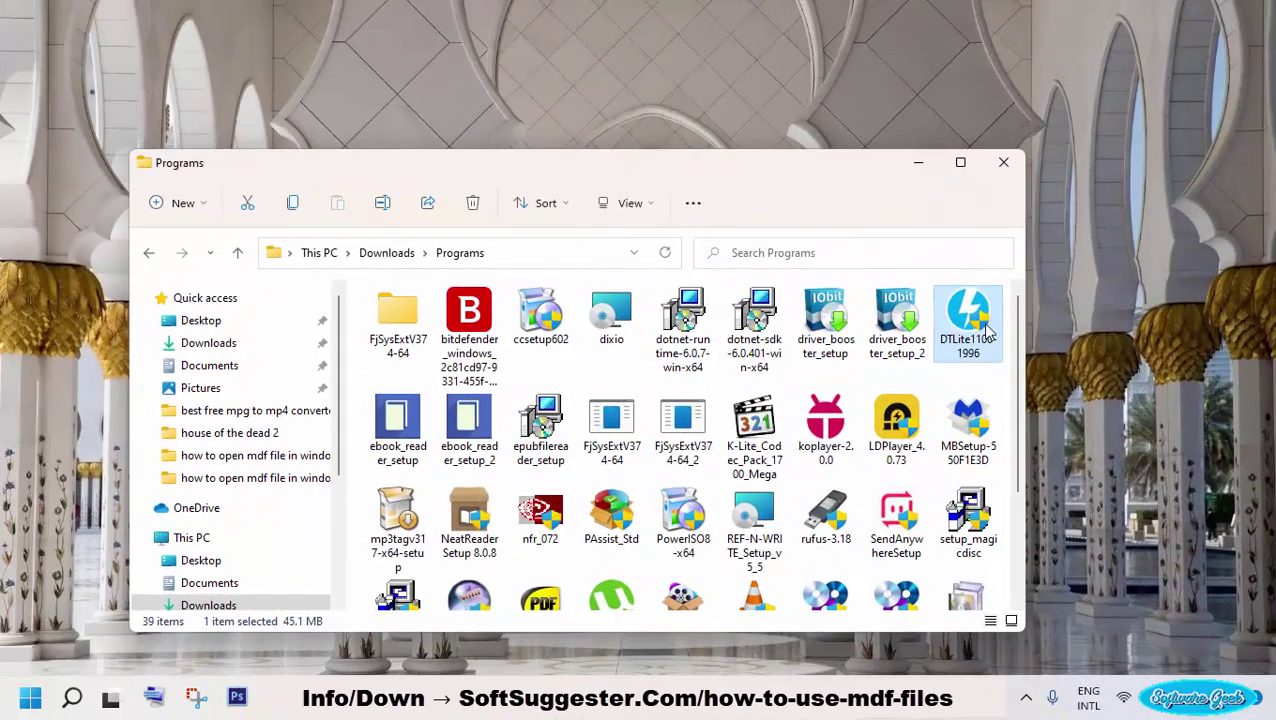
double_click(987, 330)
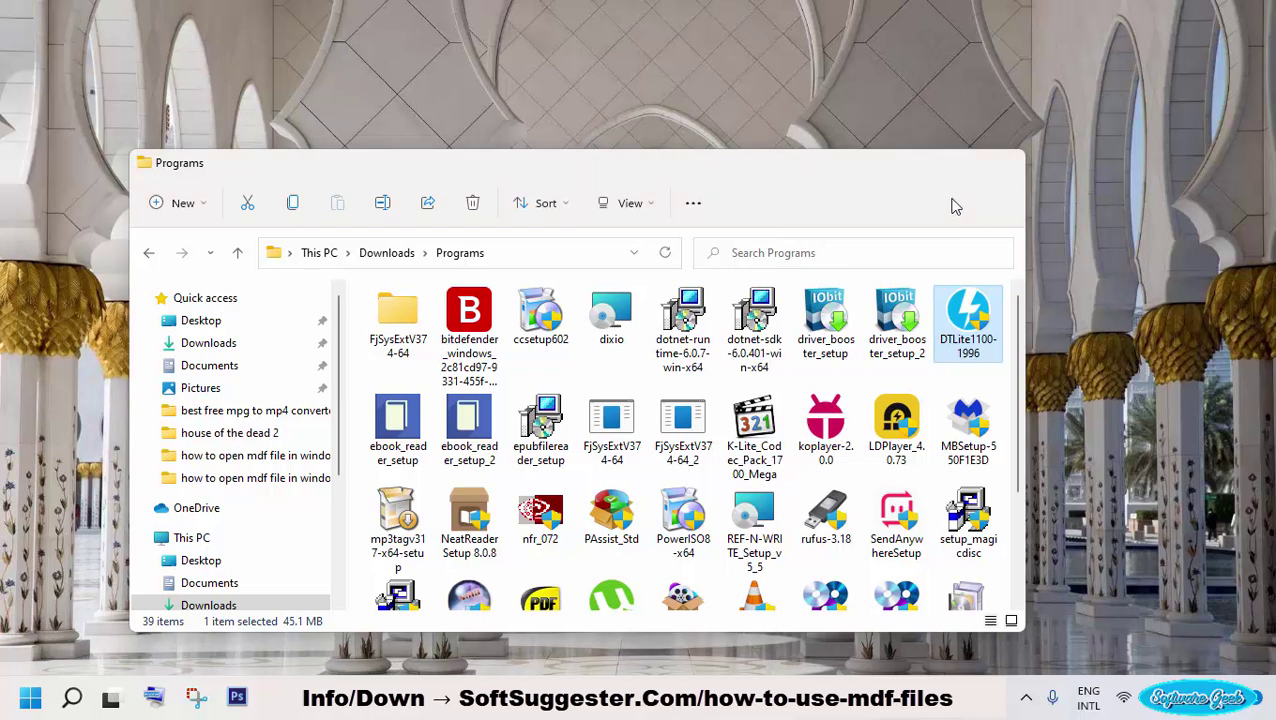
left_click(917, 163)
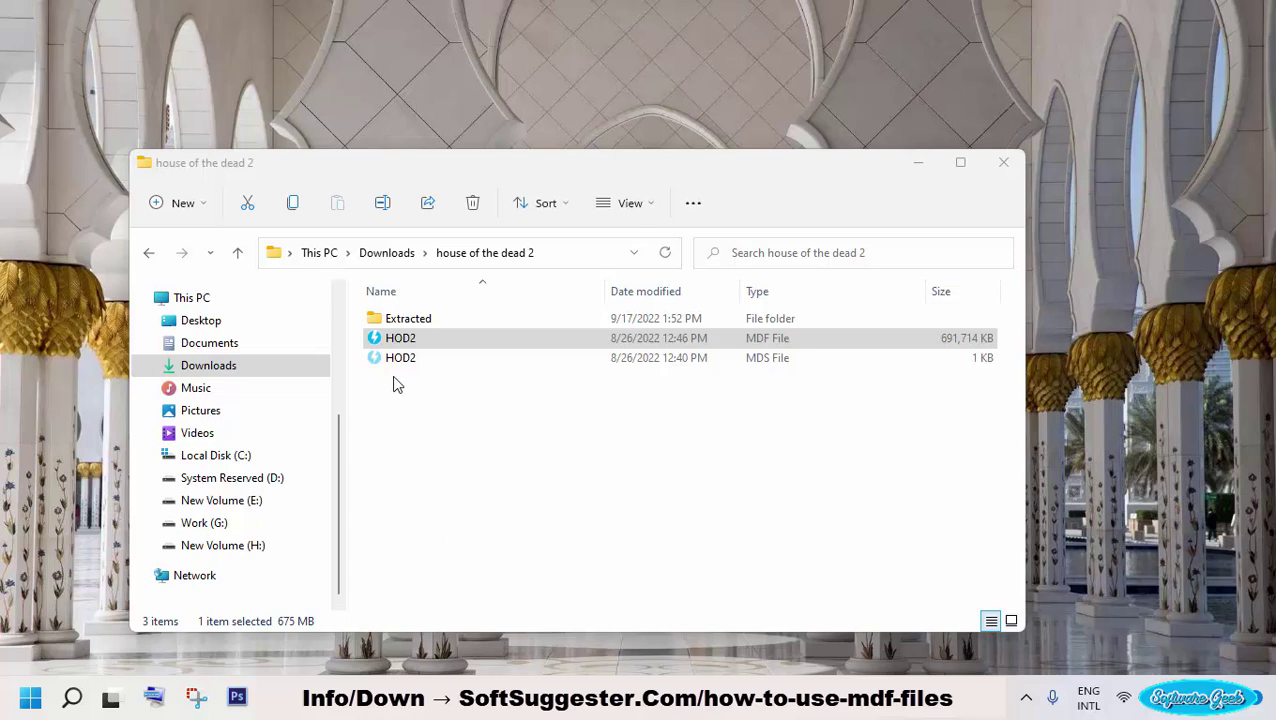
Mount HOD2.mdf, open BD-ROM Drive (K:) HOD2 and select AUTORUN, HOD2 and Setup
double_click(428, 340)
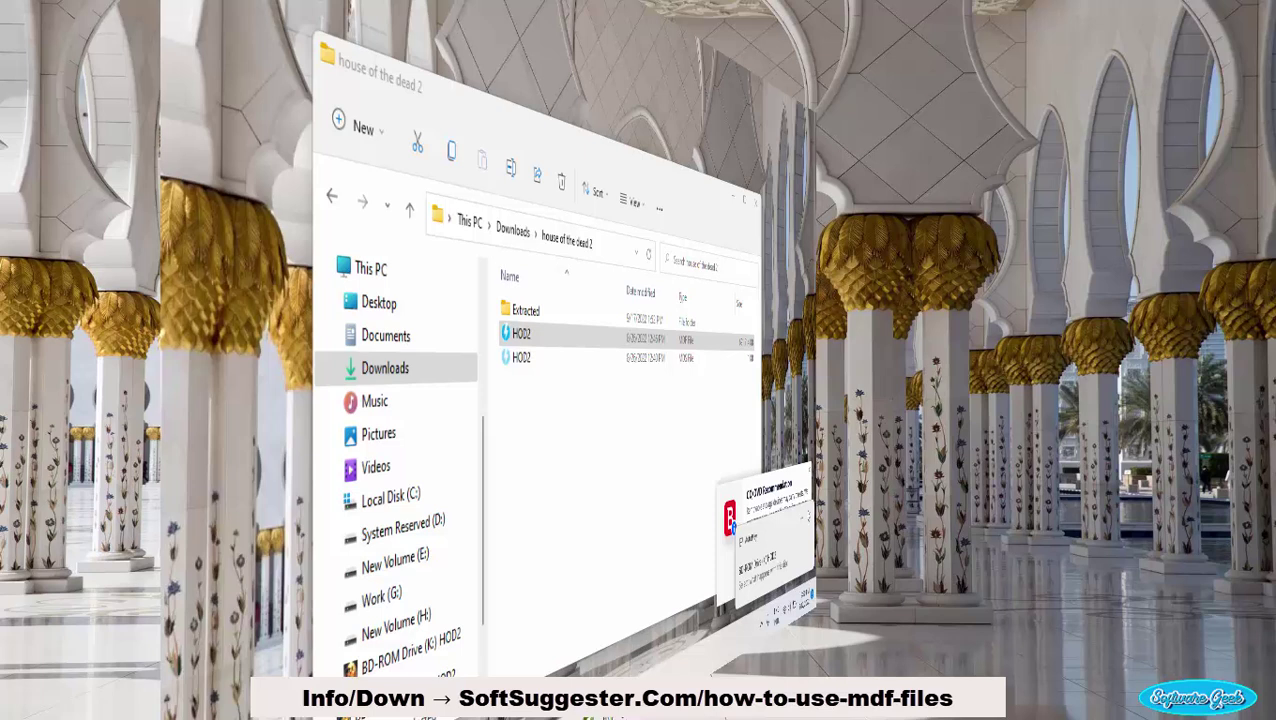
left_click(1240, 583)
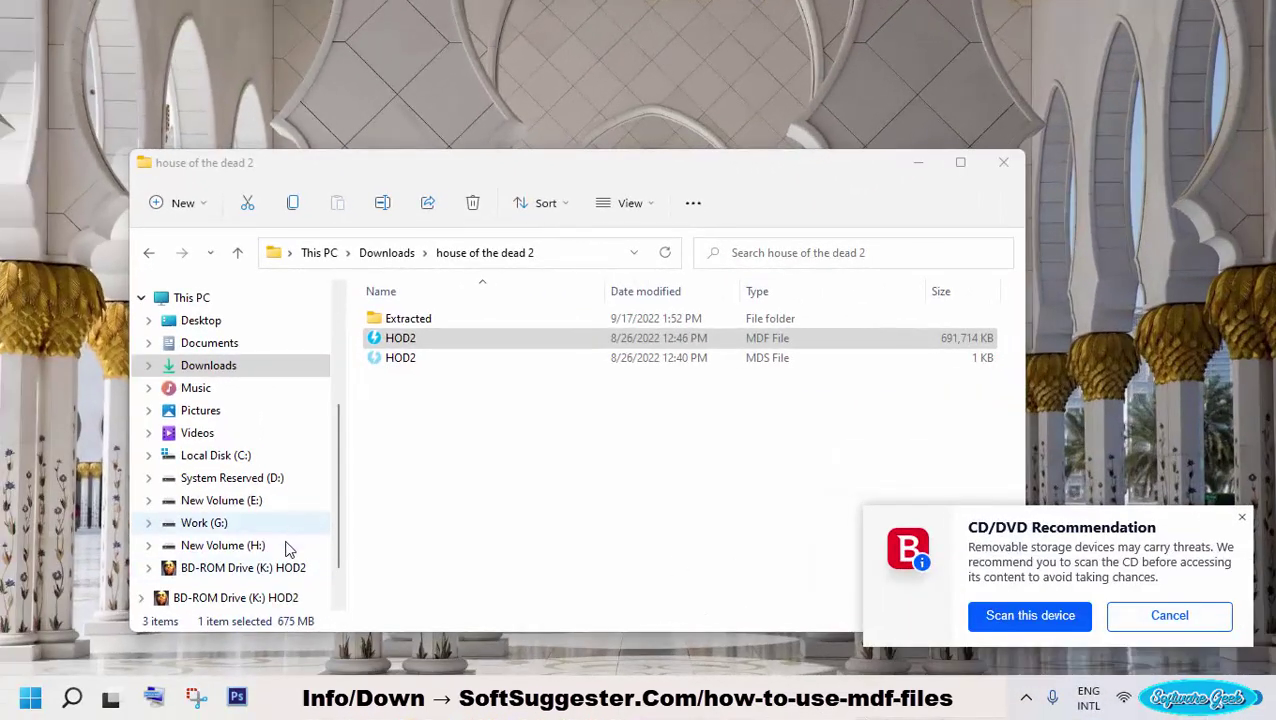
left_click(165, 567)
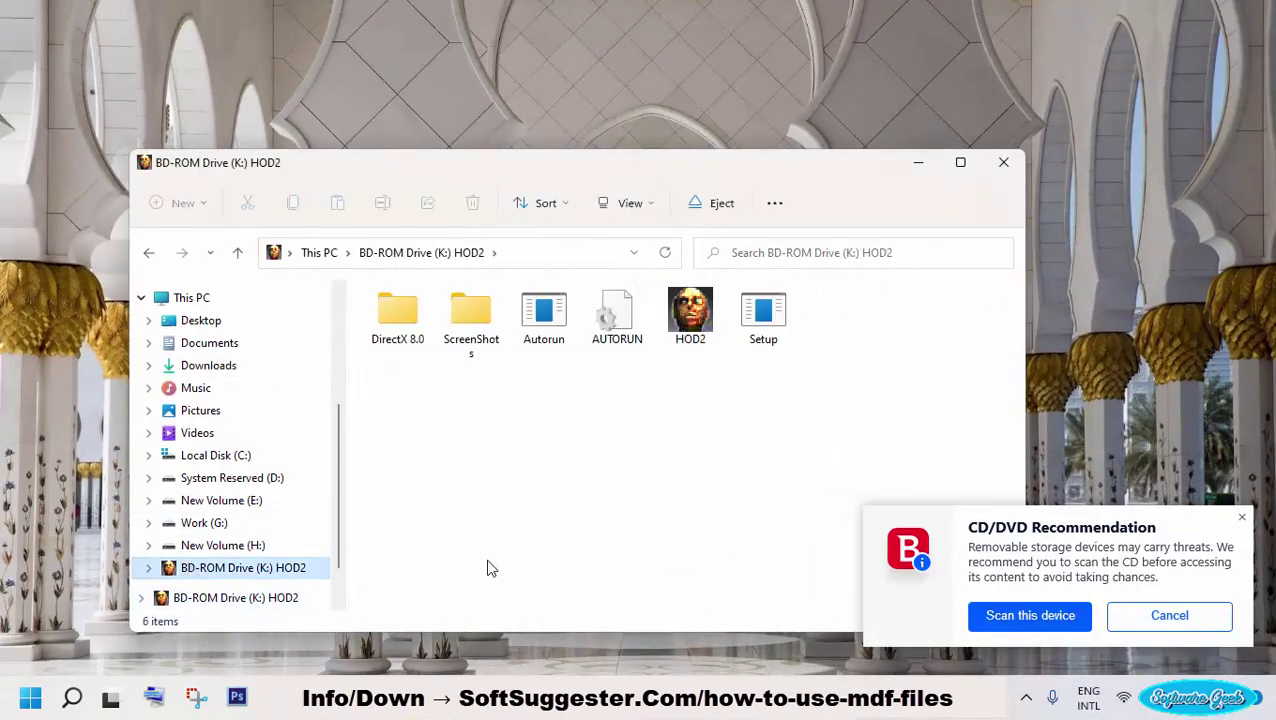
left_click_drag(582, 414, 910, 245)
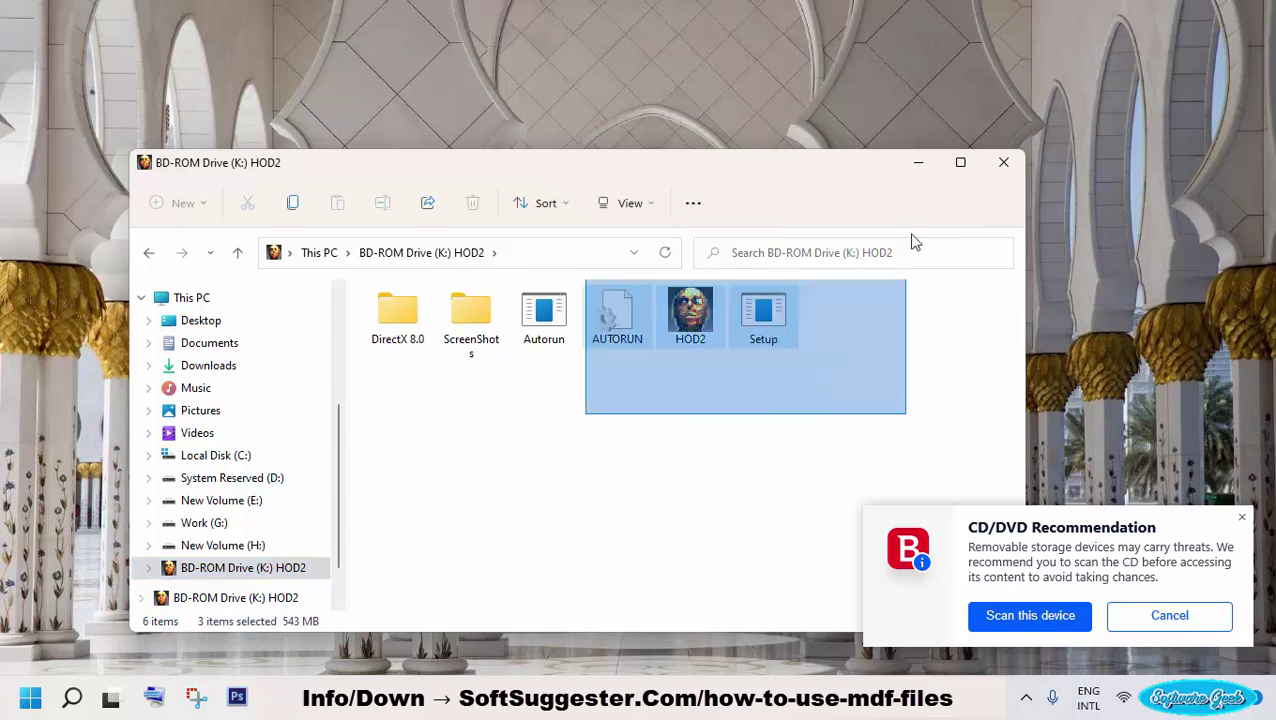
left_click(1224, 620)
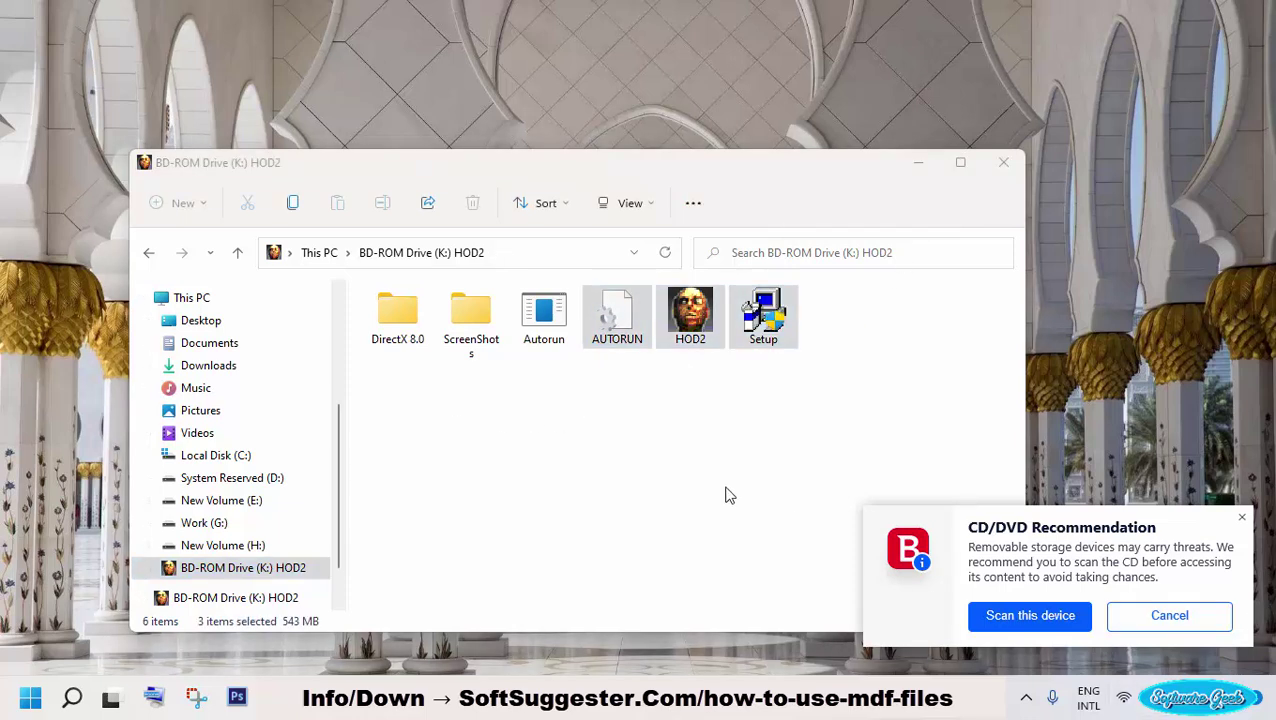
left_click(1145, 614)
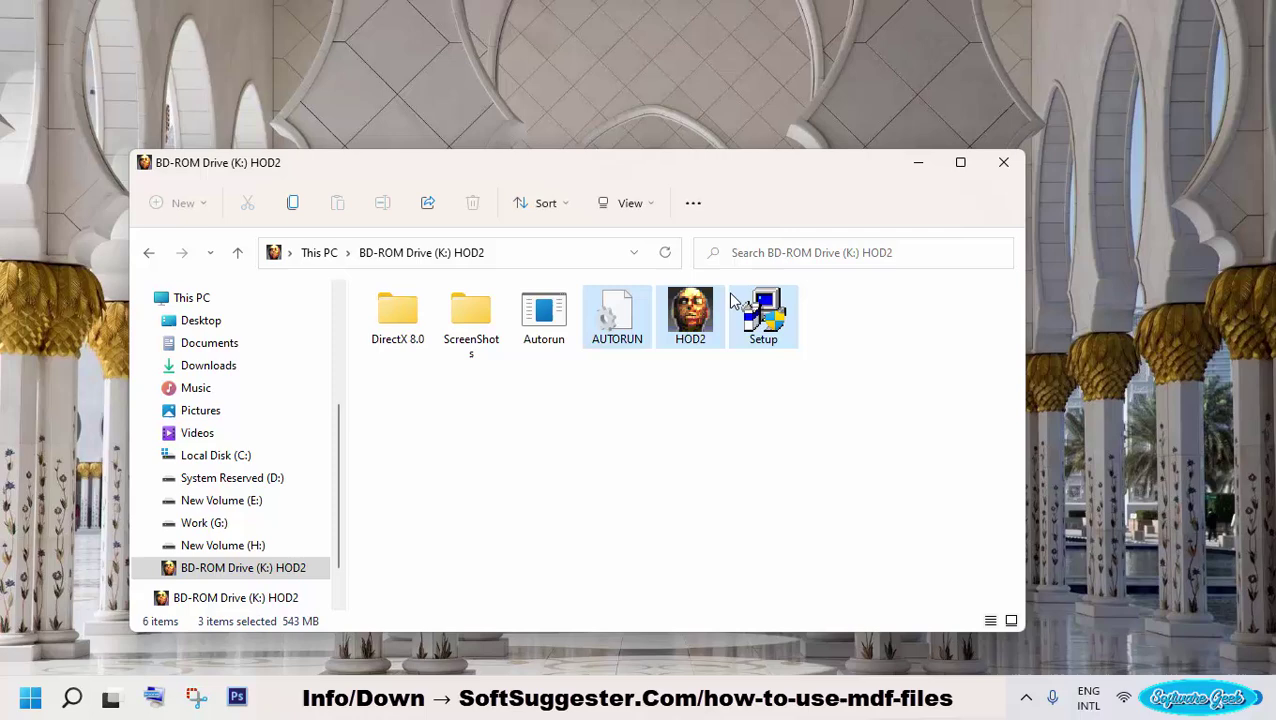